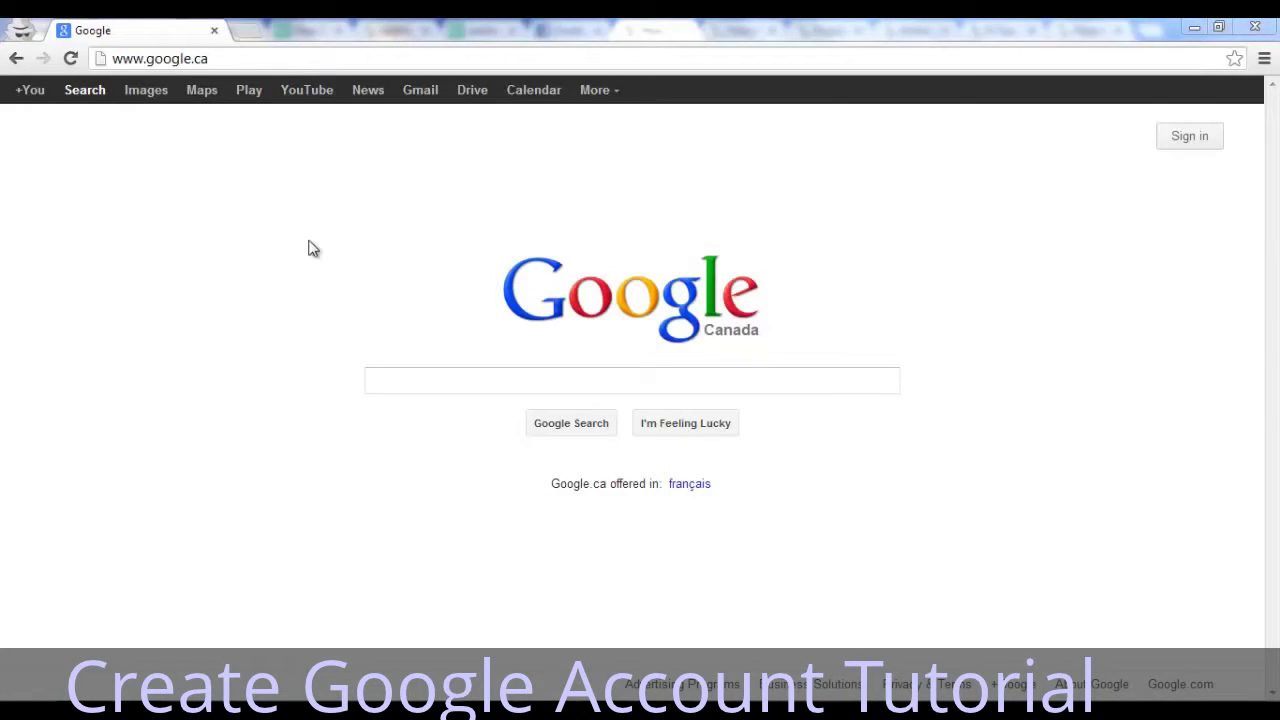
# Step: Load the Google home page from the address bar and go to its Sign in page
pyautogui.click(240, 60)
pyautogui.write('g')
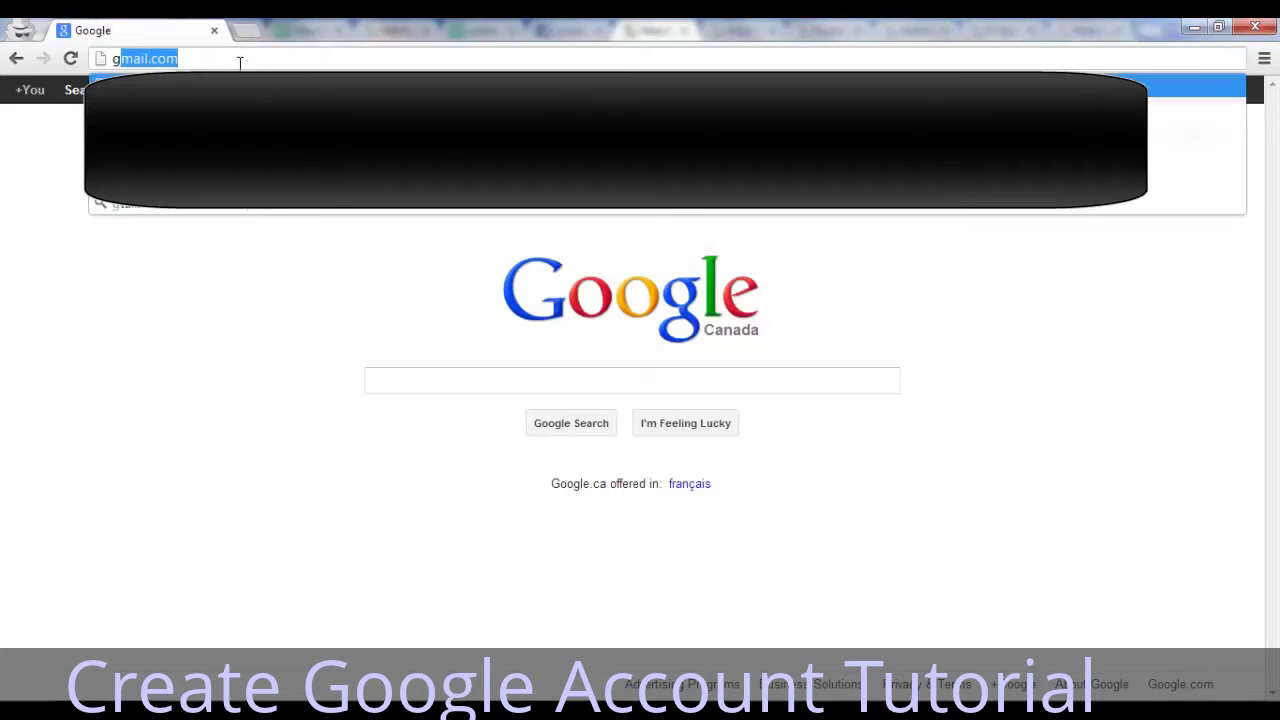
pyautogui.write('oogle')
pyautogui.press('Return')
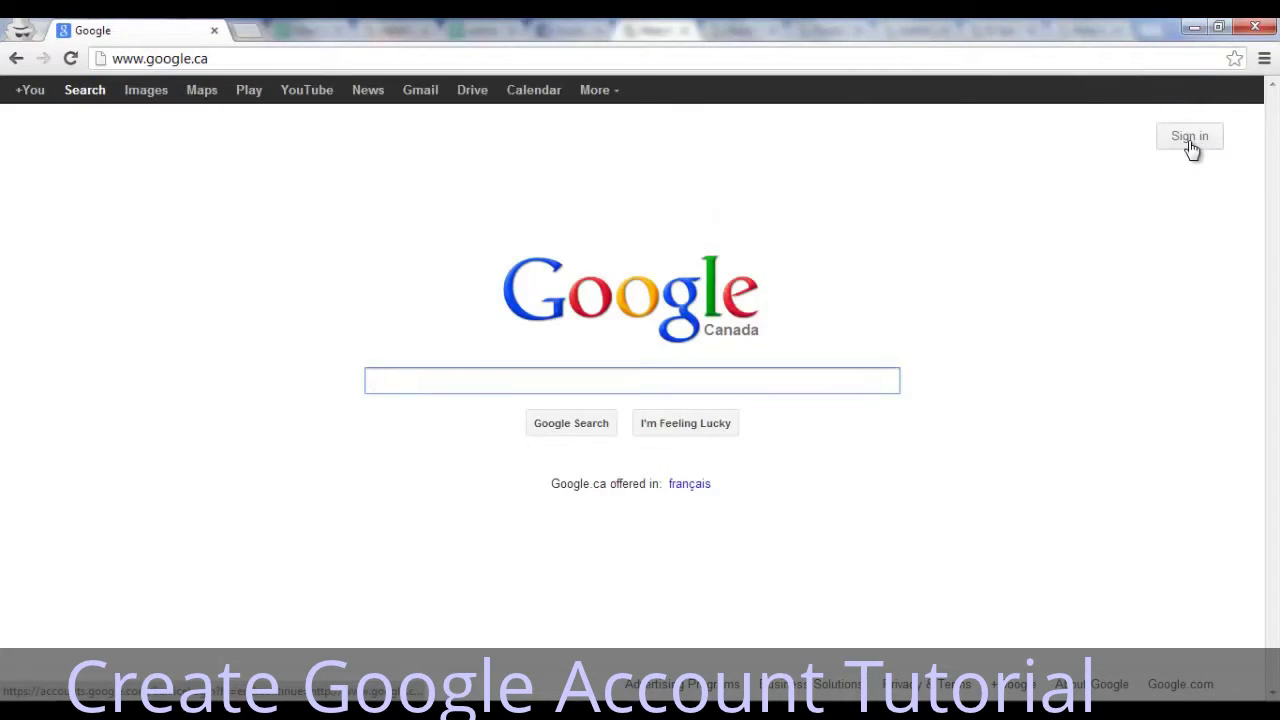
pyautogui.click(1190, 140)
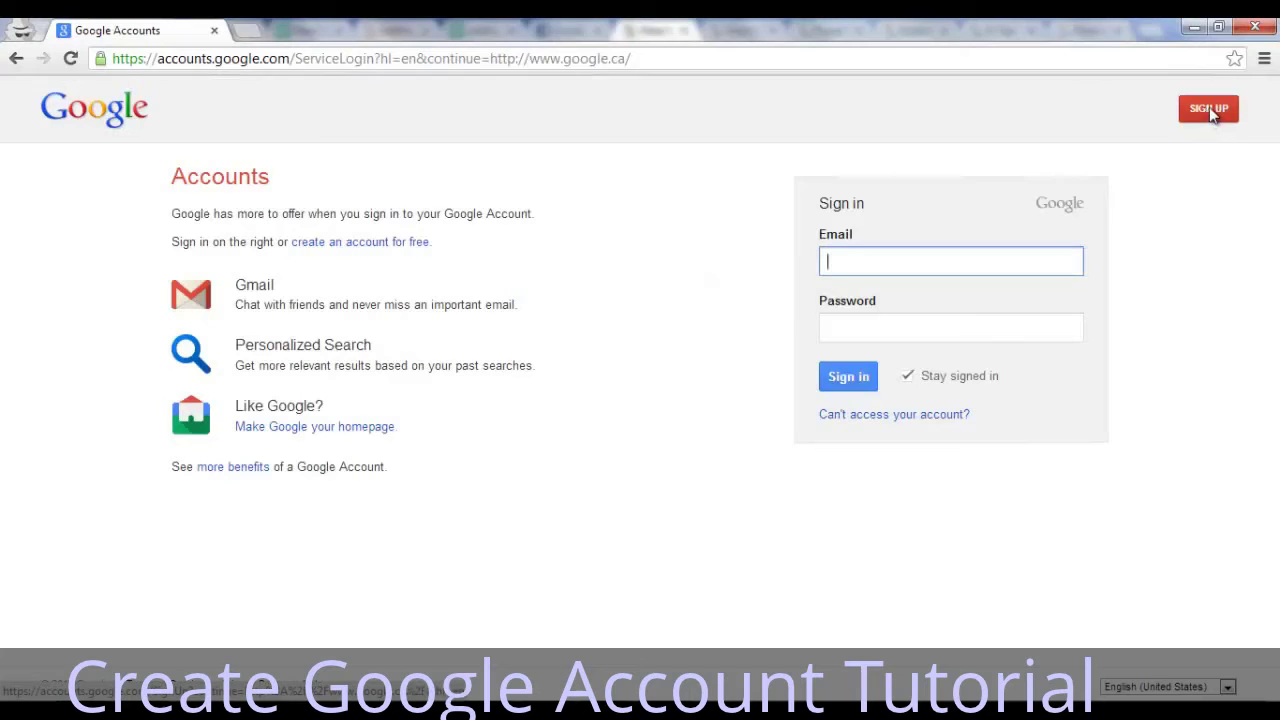
pyautogui.click(1210, 110)
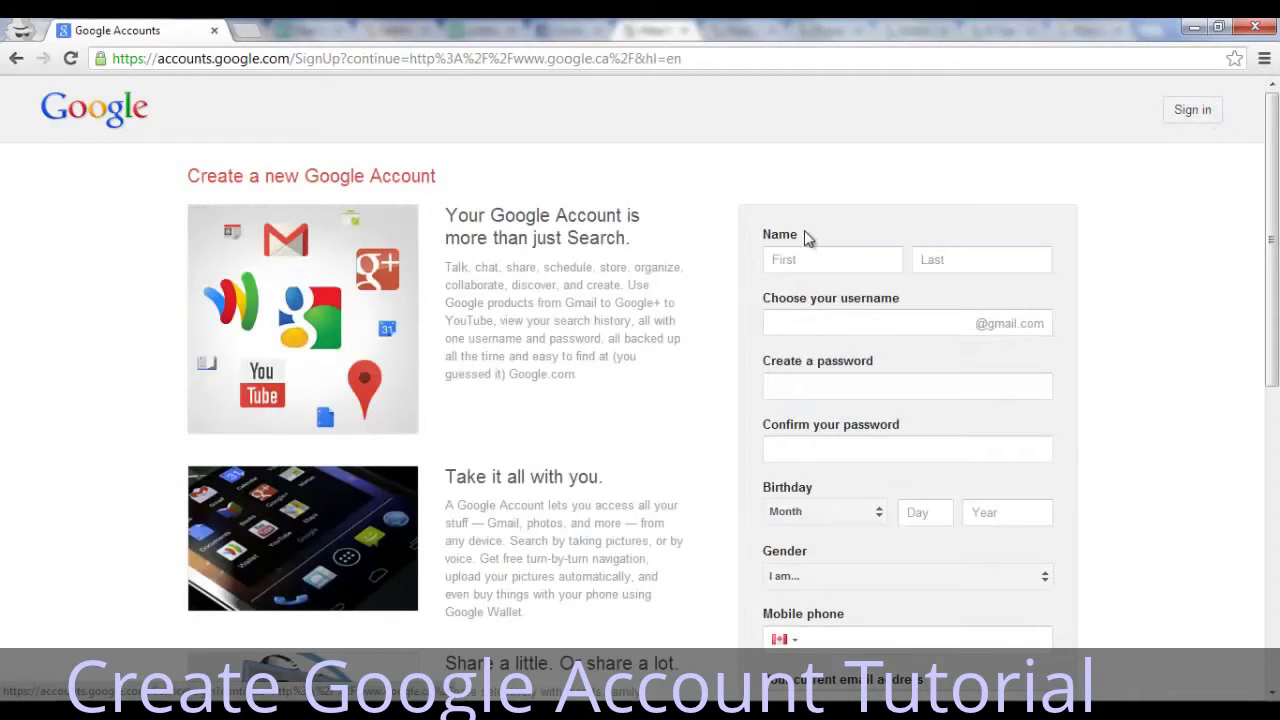
pyautogui.moveTo(1274, 232); pyautogui.dragTo(1274, 270)
pyautogui.click(784, 180)
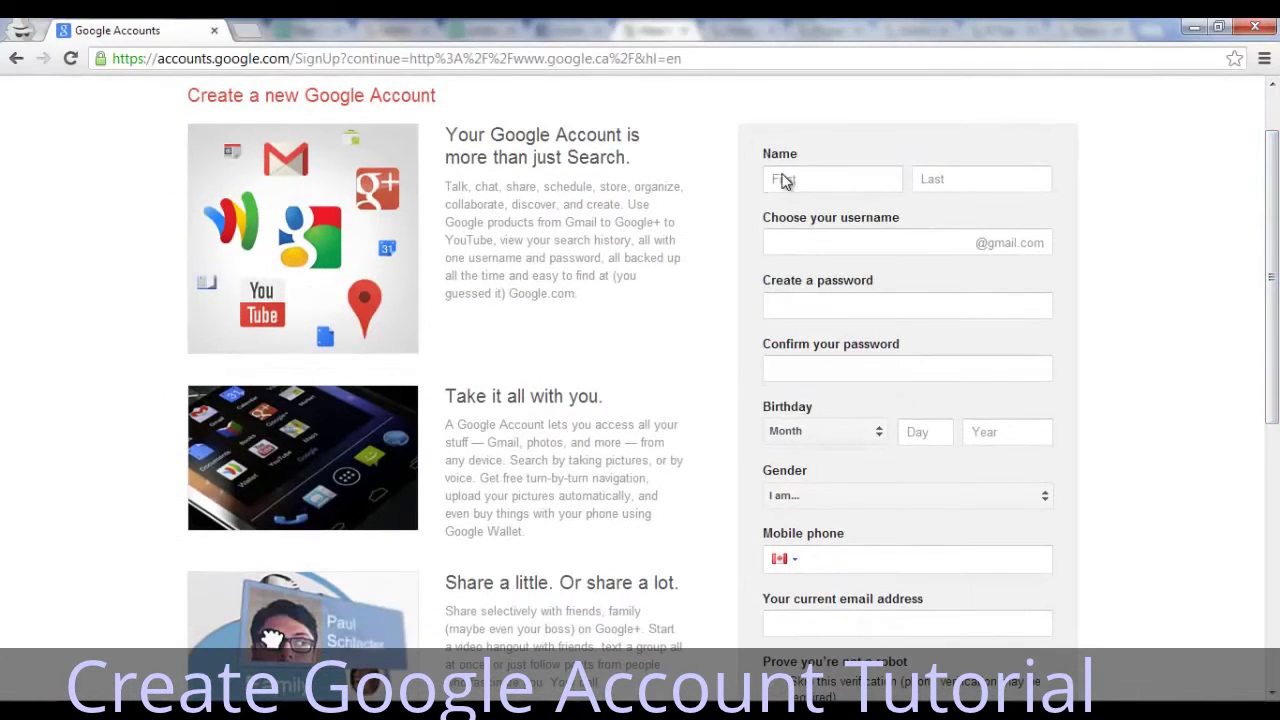
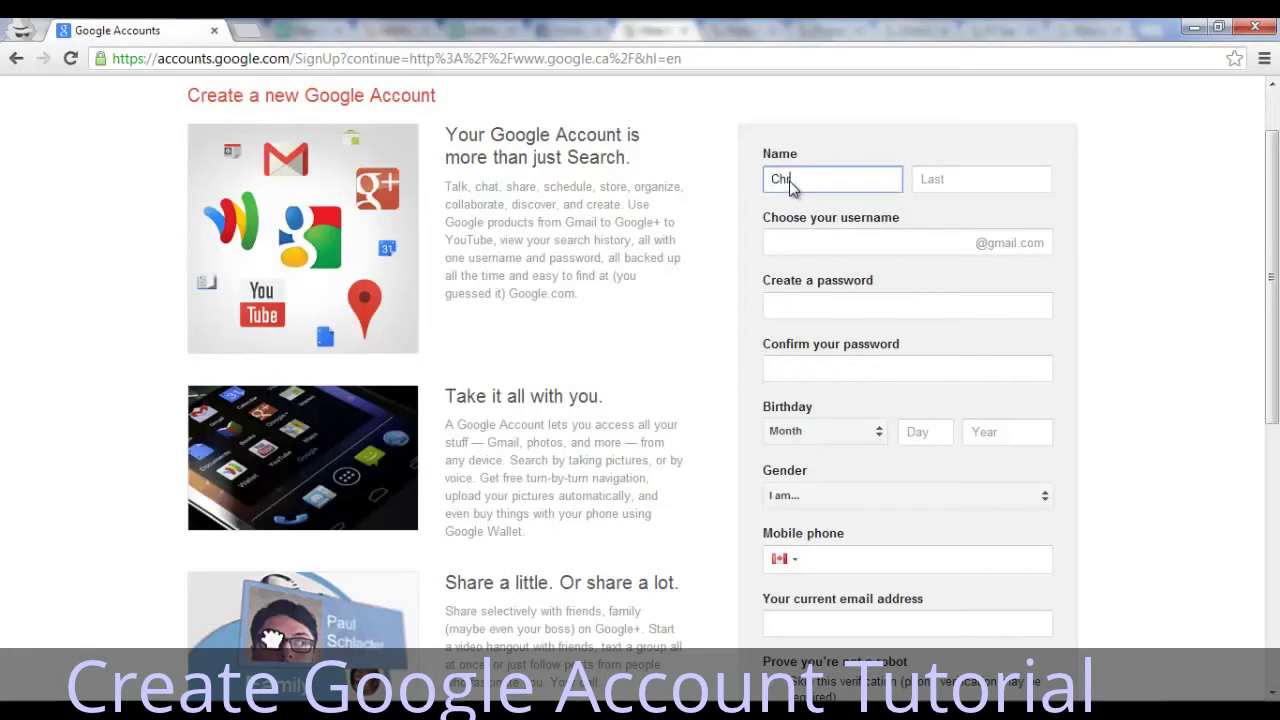
pyautogui.press('Tab')
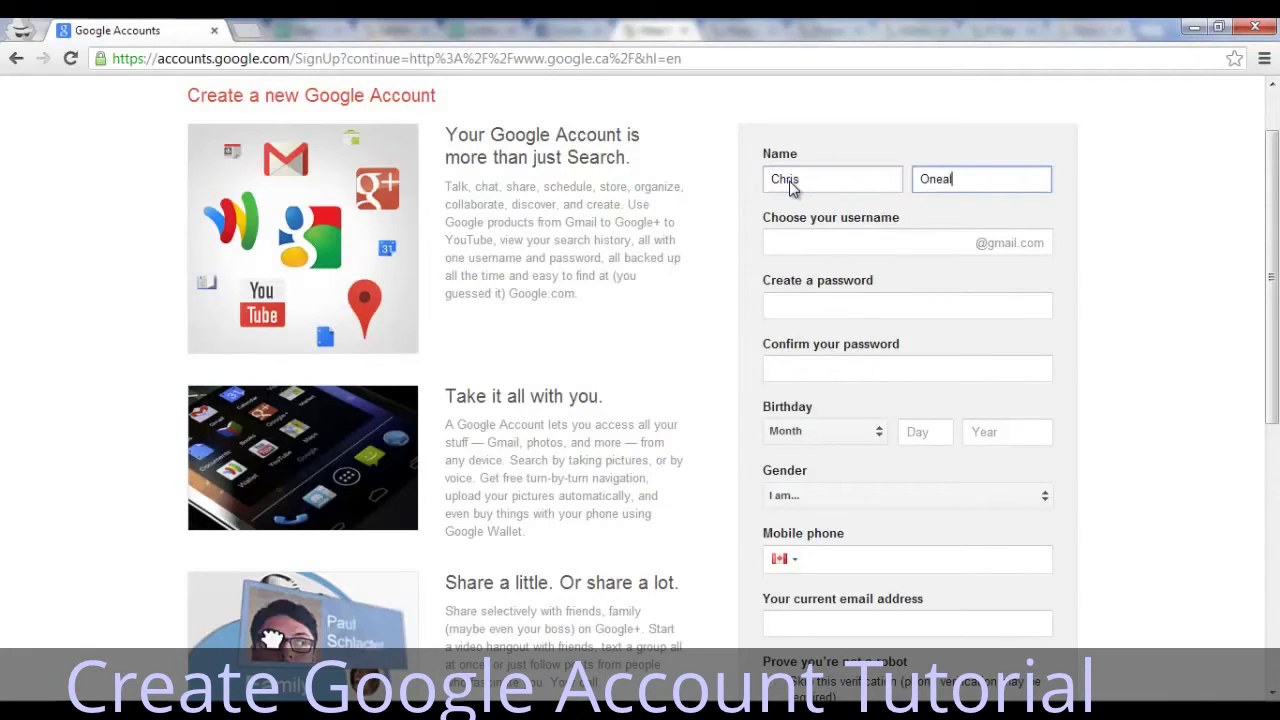
pyautogui.press('Tab')
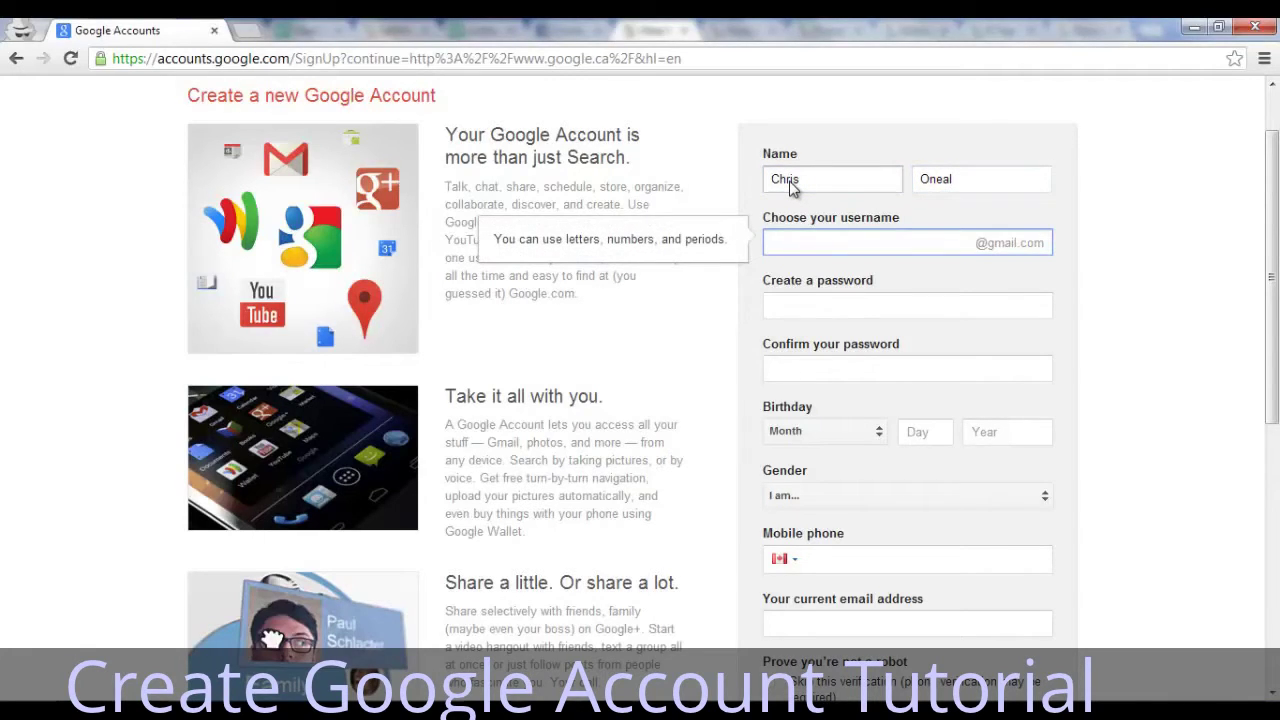
pyautogui.press('Tab')
# Step: Enter the account password and confirm it
pyautogui.click(822, 245)
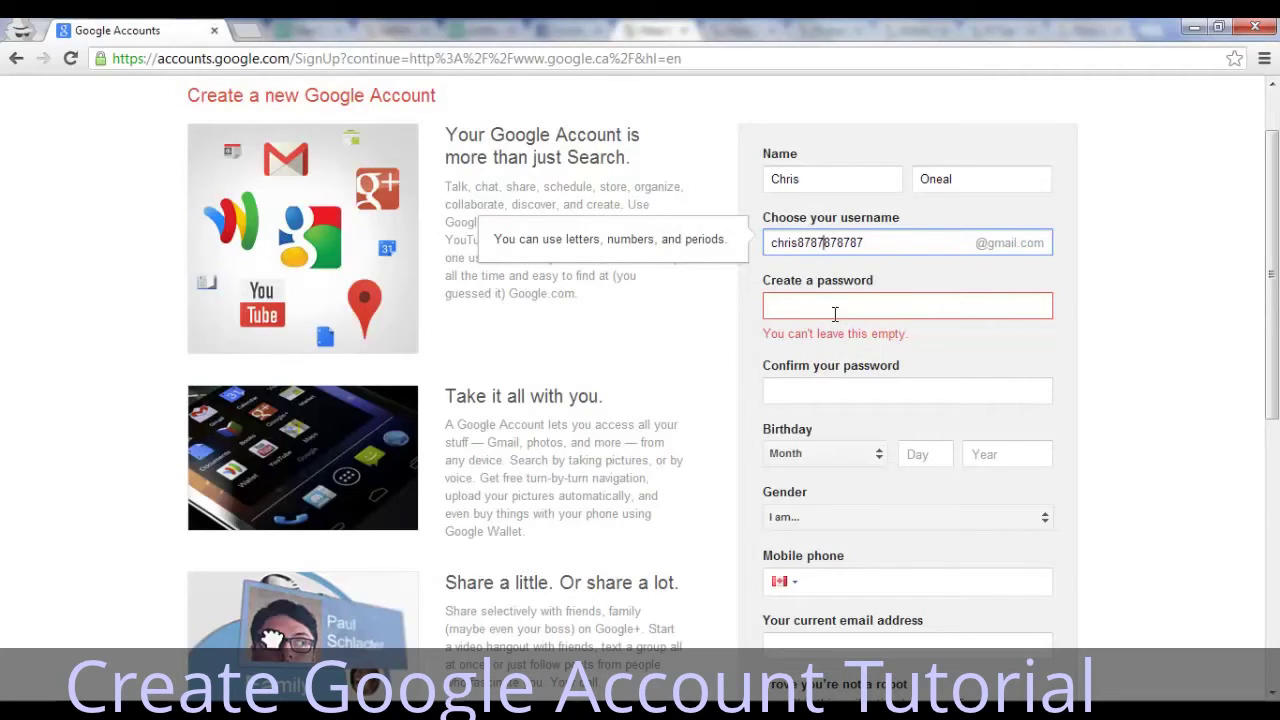
pyautogui.click(835, 312)
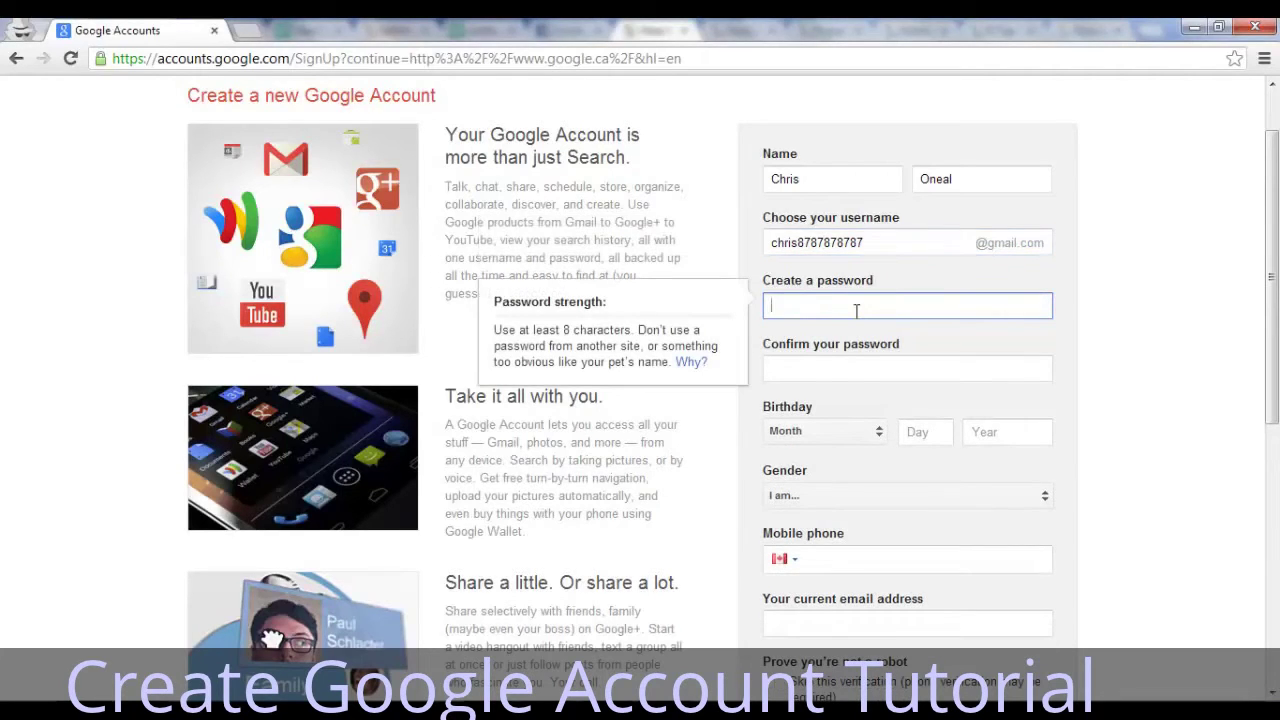
pyautogui.write('•••••••')
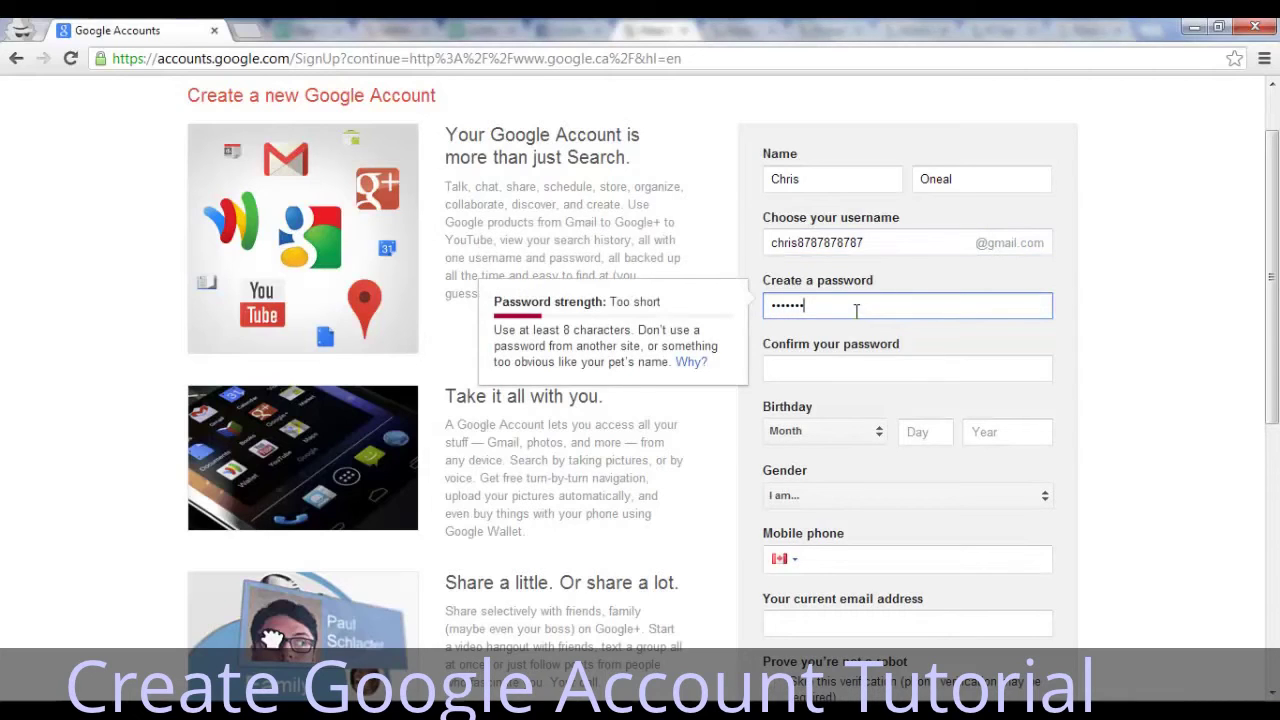
pyautogui.write('••')
pyautogui.press('Tab')
pyautogui.write('••')
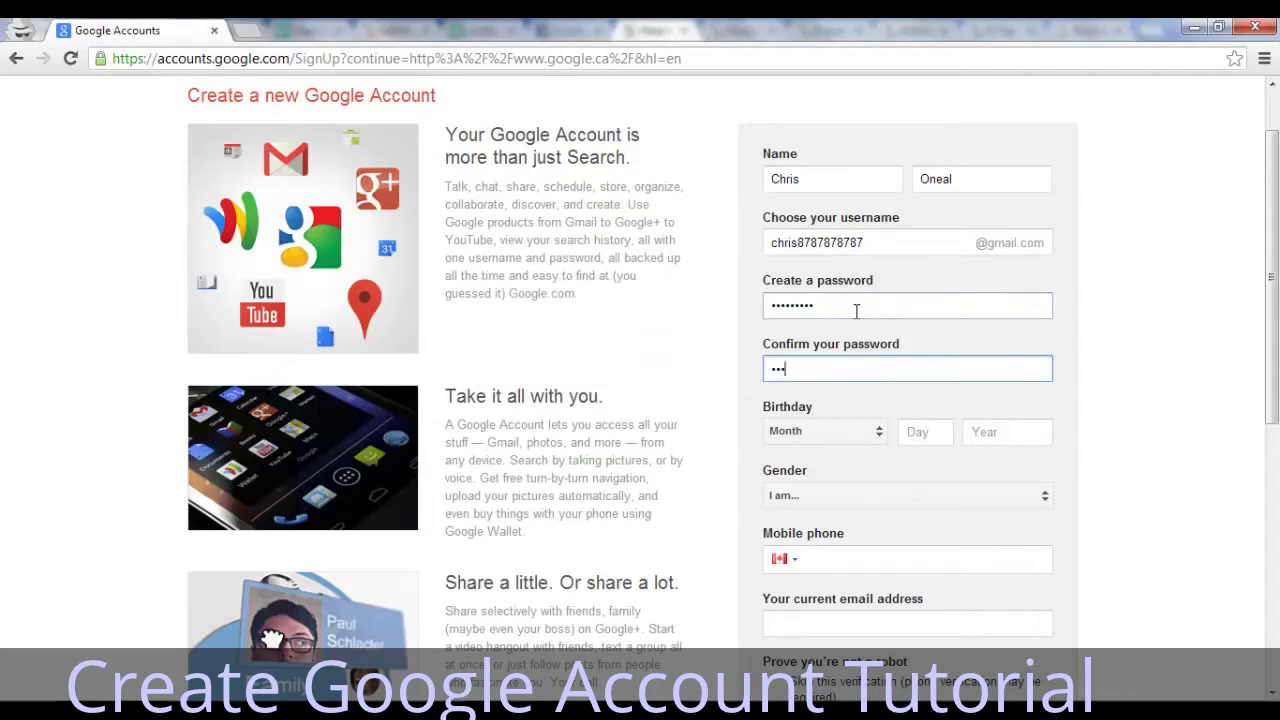
pyautogui.write('••••••')
pyautogui.write('•')
pyautogui.press('Tab')
pyautogui.click(848, 440)
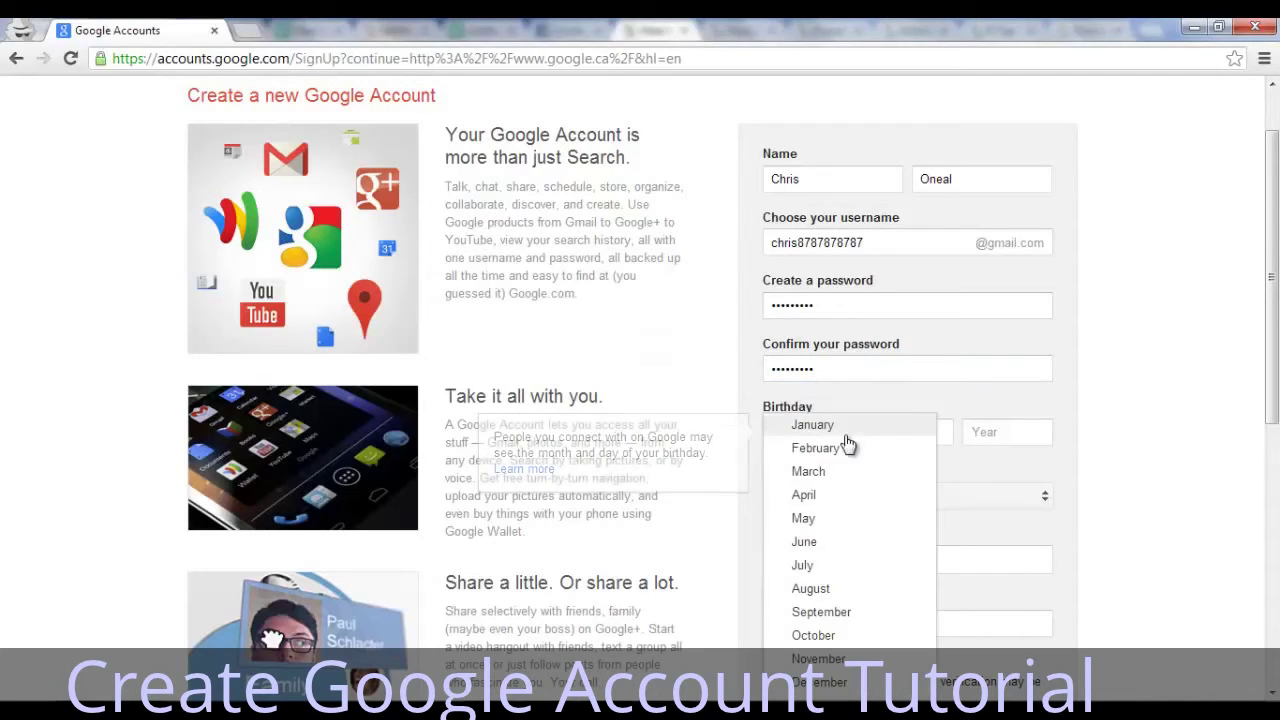
pyautogui.click(822, 540)
pyautogui.click(927, 440)
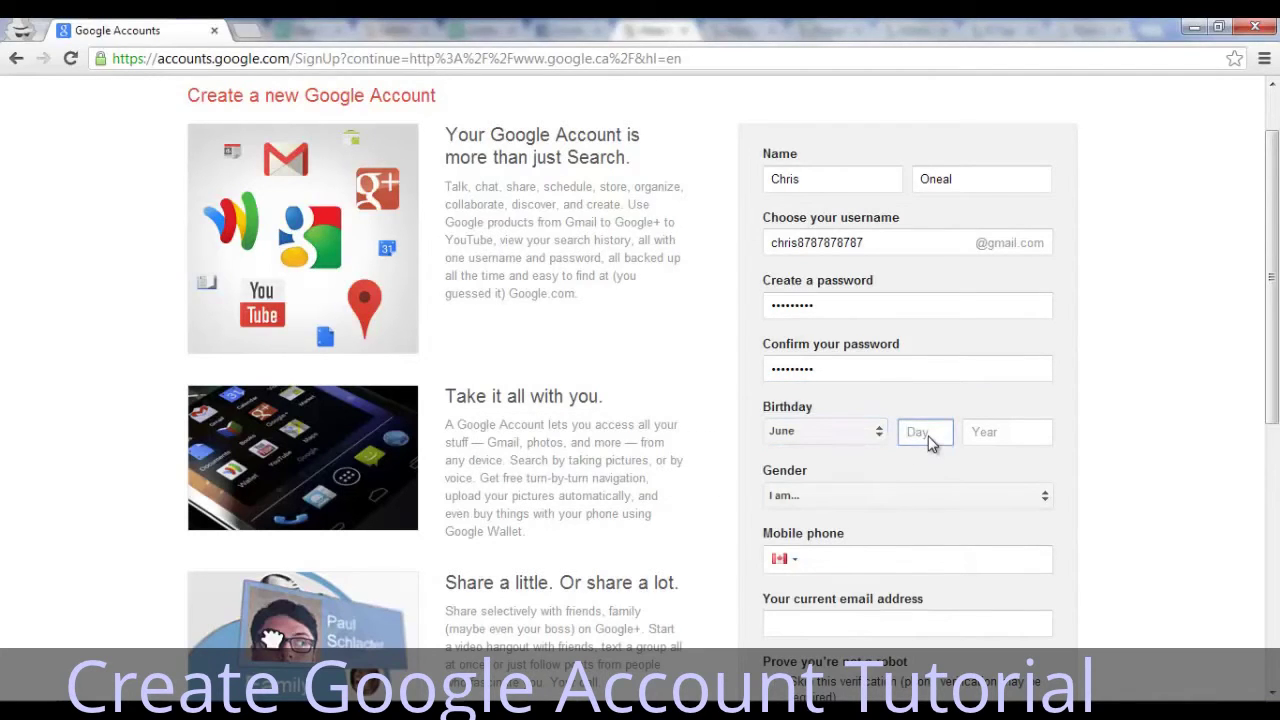
pyautogui.write('5')
pyautogui.click(983, 438)
pyautogui.write('1982')
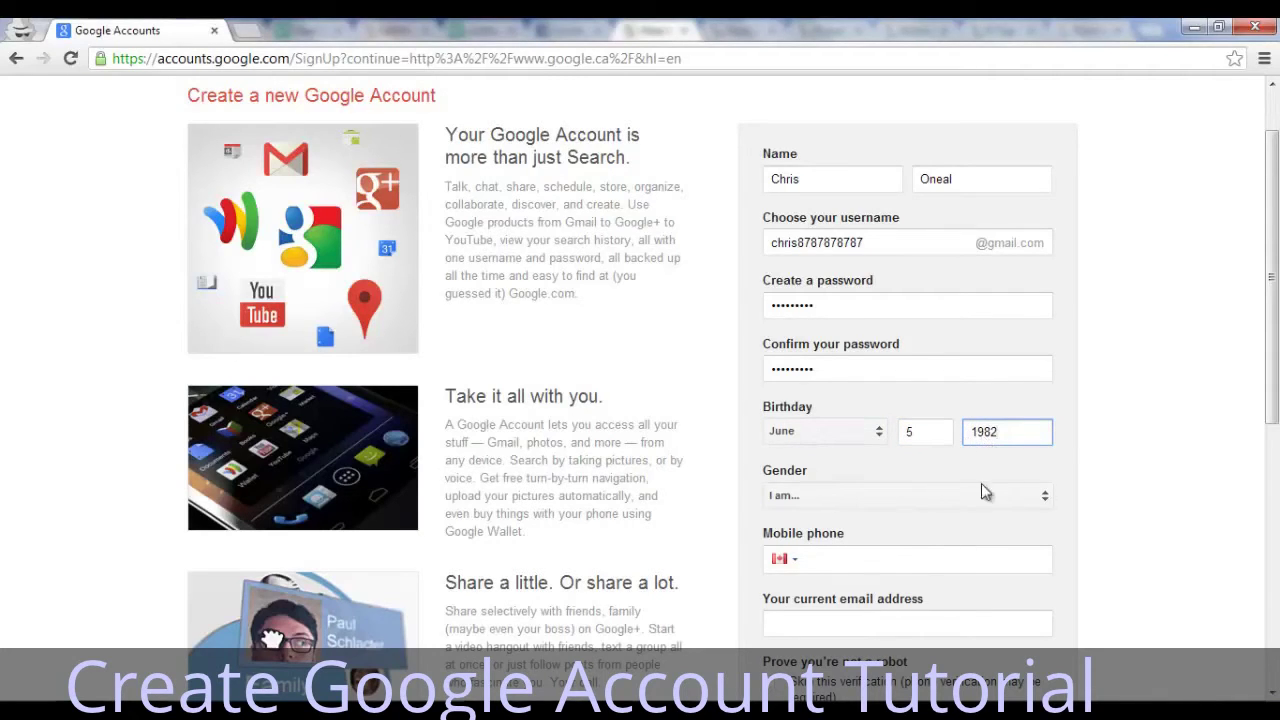
pyautogui.click(1046, 500)
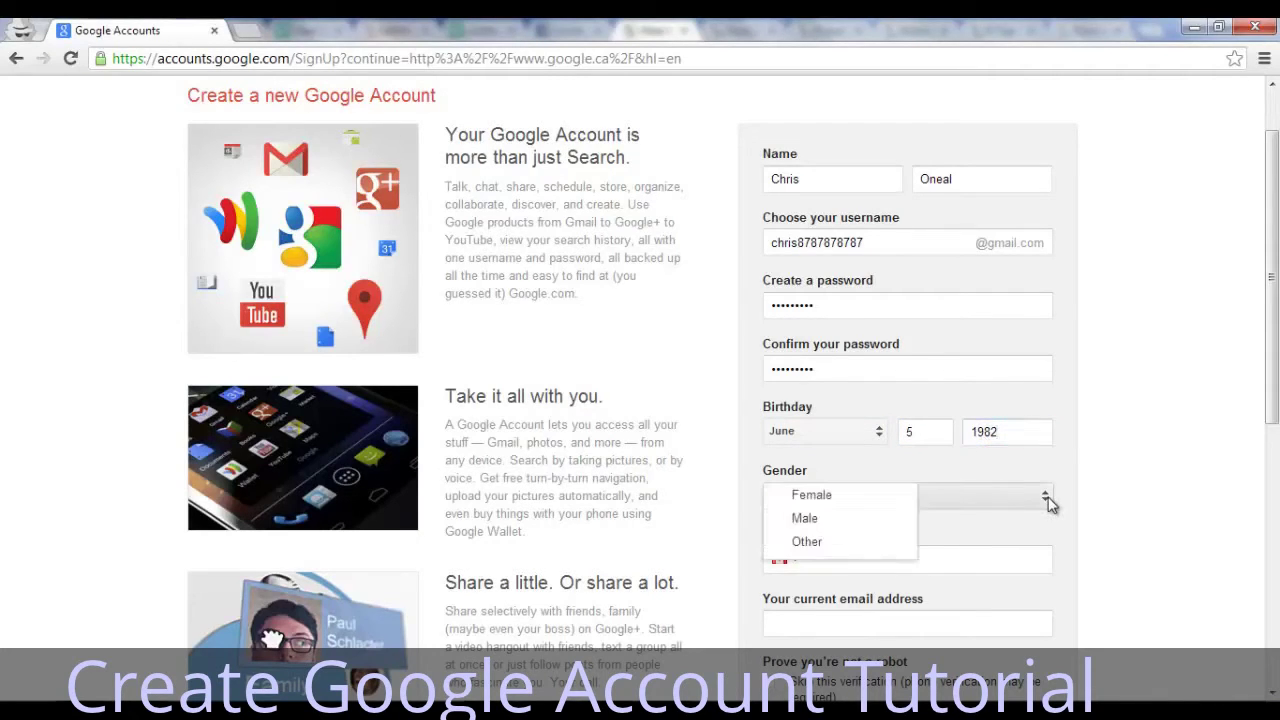
pyautogui.click(805, 519)
pyautogui.scroll(-3, 995, 349)
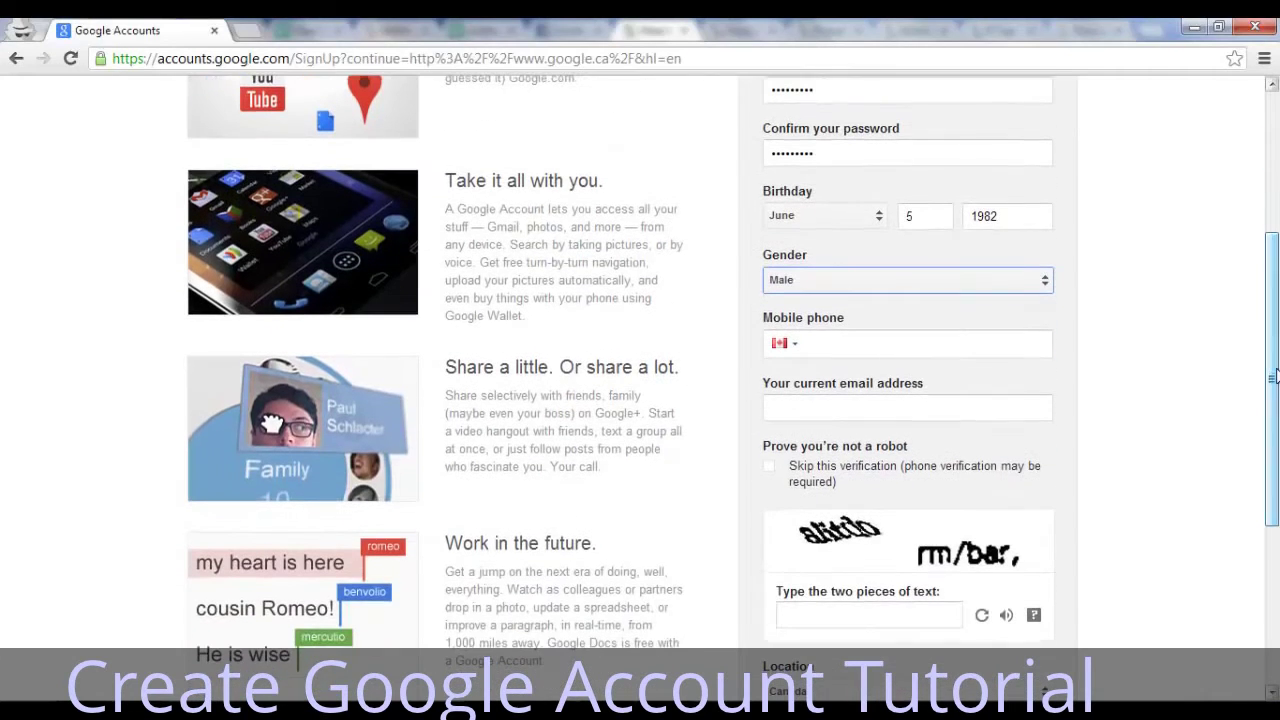
pyautogui.click(995, 349)
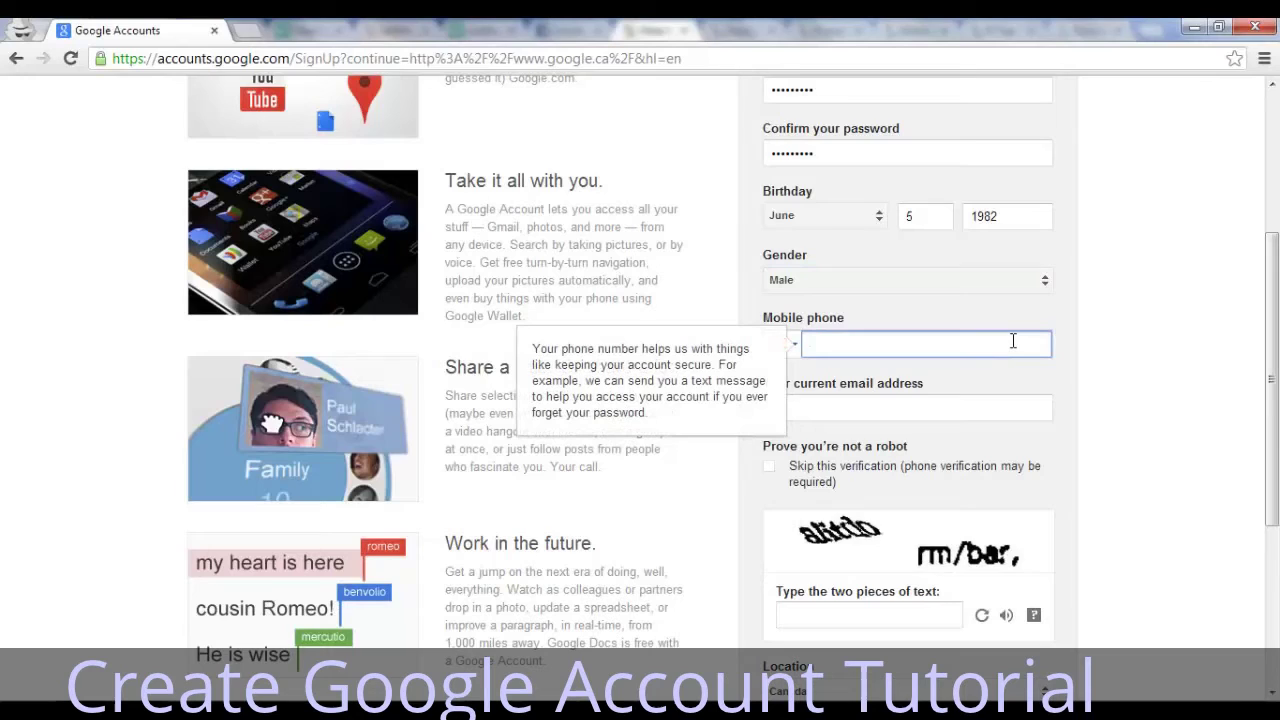
pyautogui.write('4165551234')
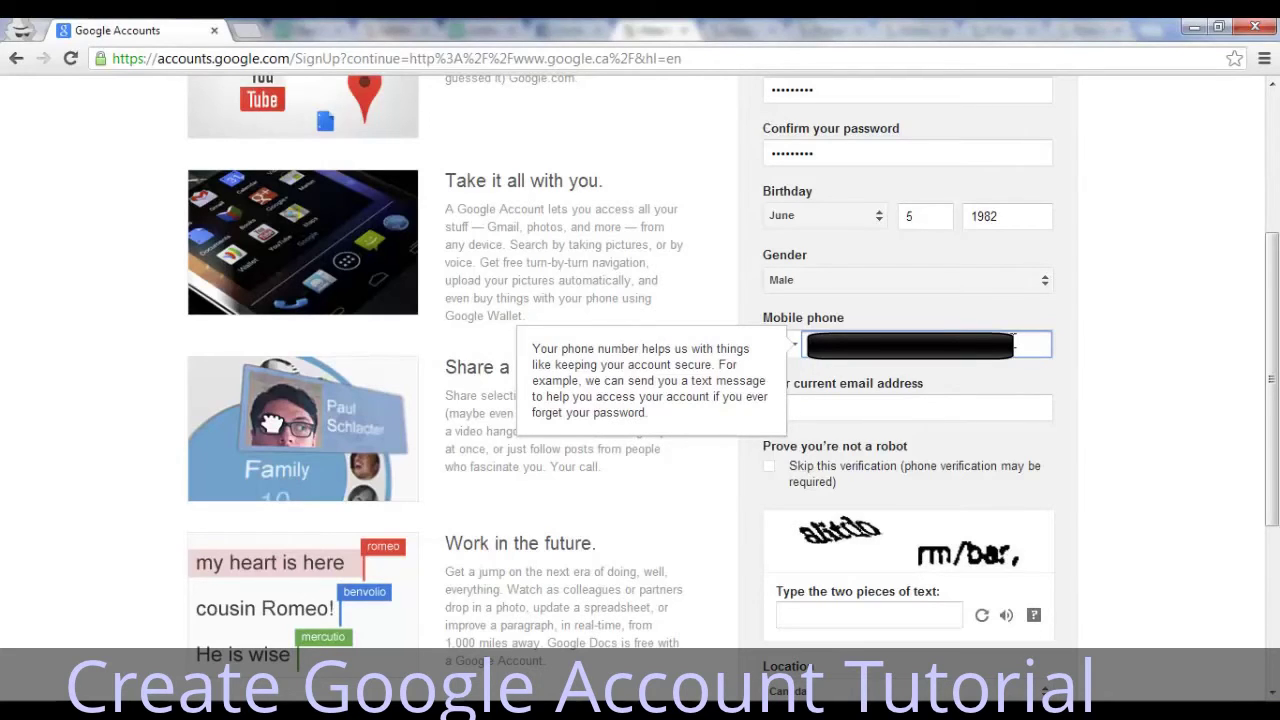
pyautogui.click(988, 405)
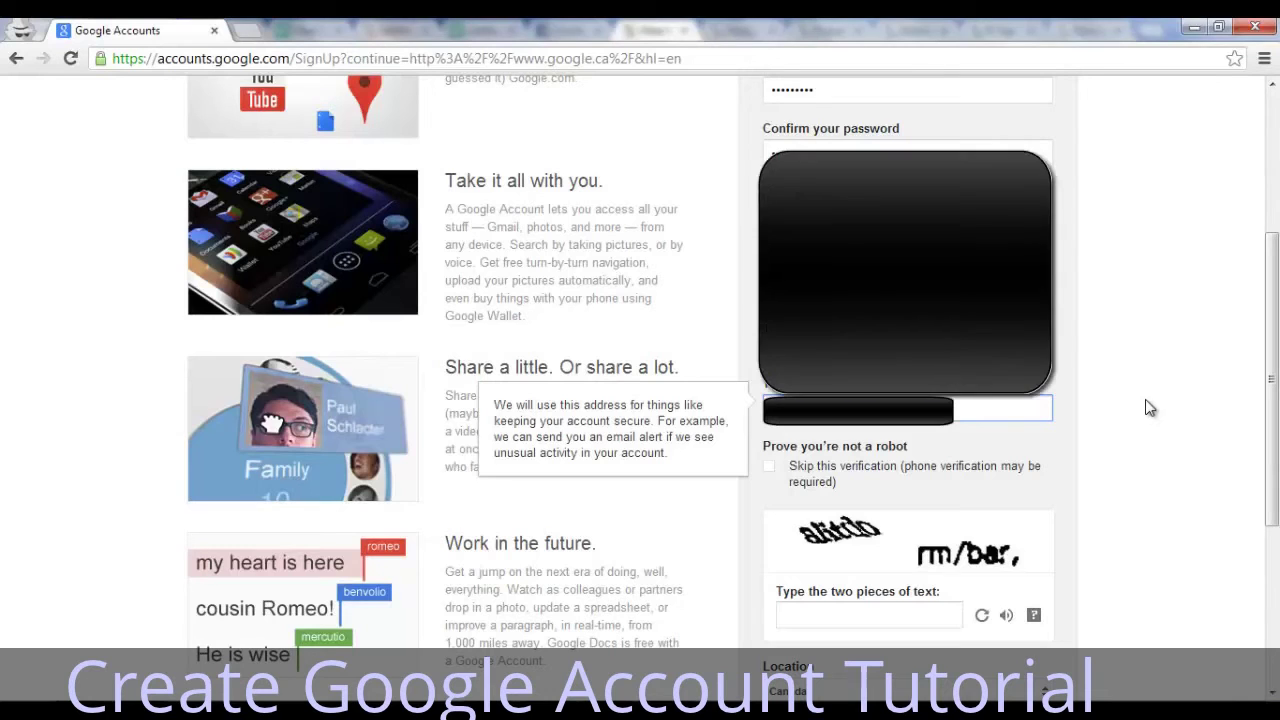
# Step: Answer the verification text with 'alitdo rm/bar'
pyautogui.scroll(-2, 640, 380)
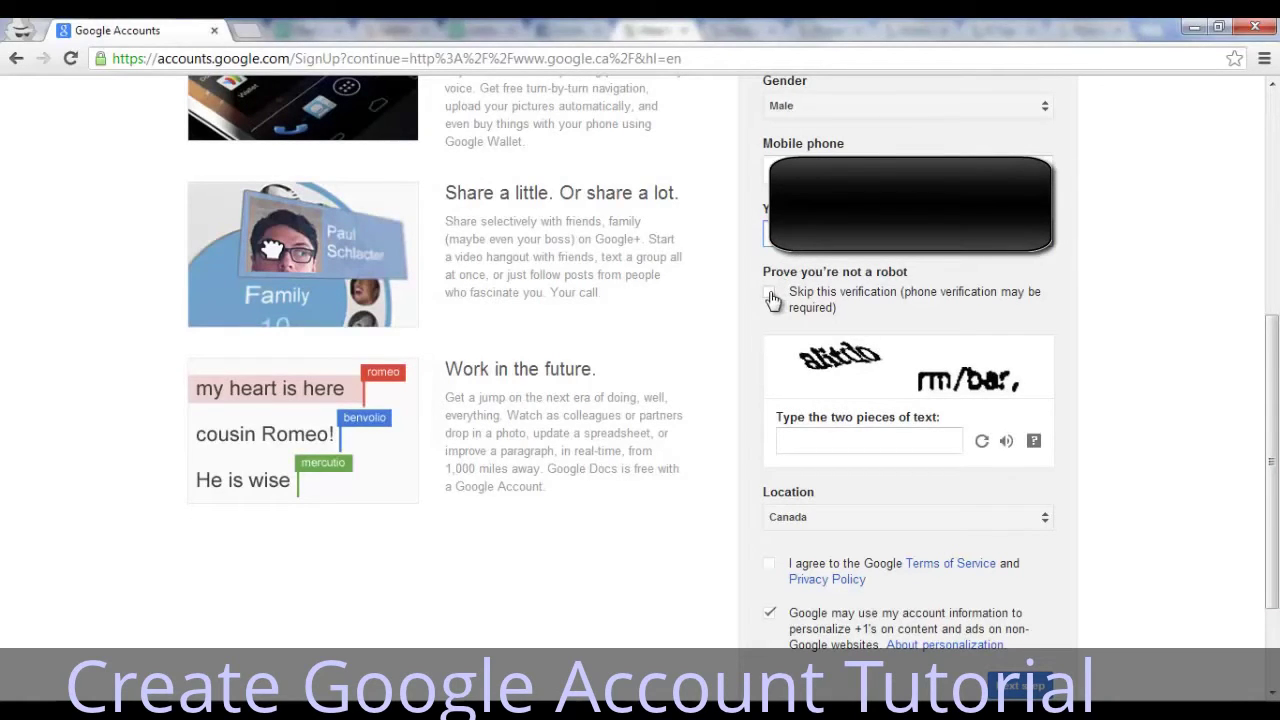
pyautogui.click(832, 442)
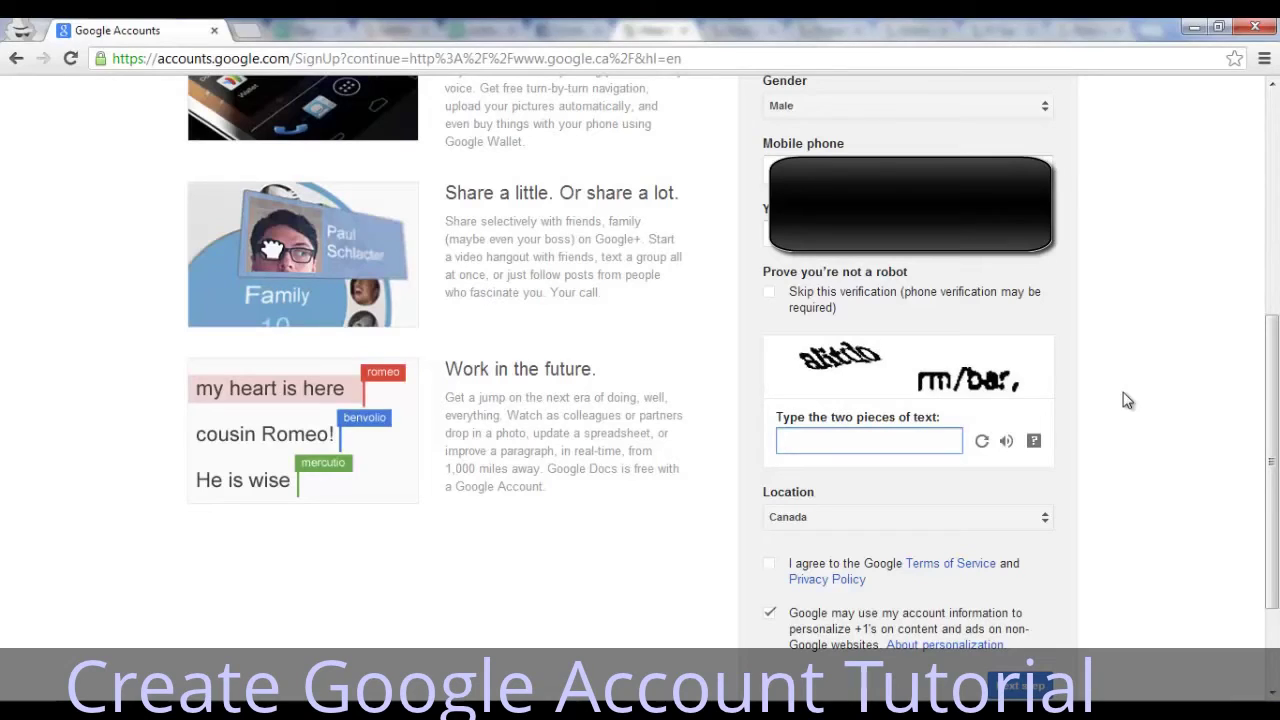
pyautogui.write('al')
pyautogui.write('itdo ')
pyautogui.write('rm')
pyautogui.write('/bar')
pyautogui.click(1273, 455)
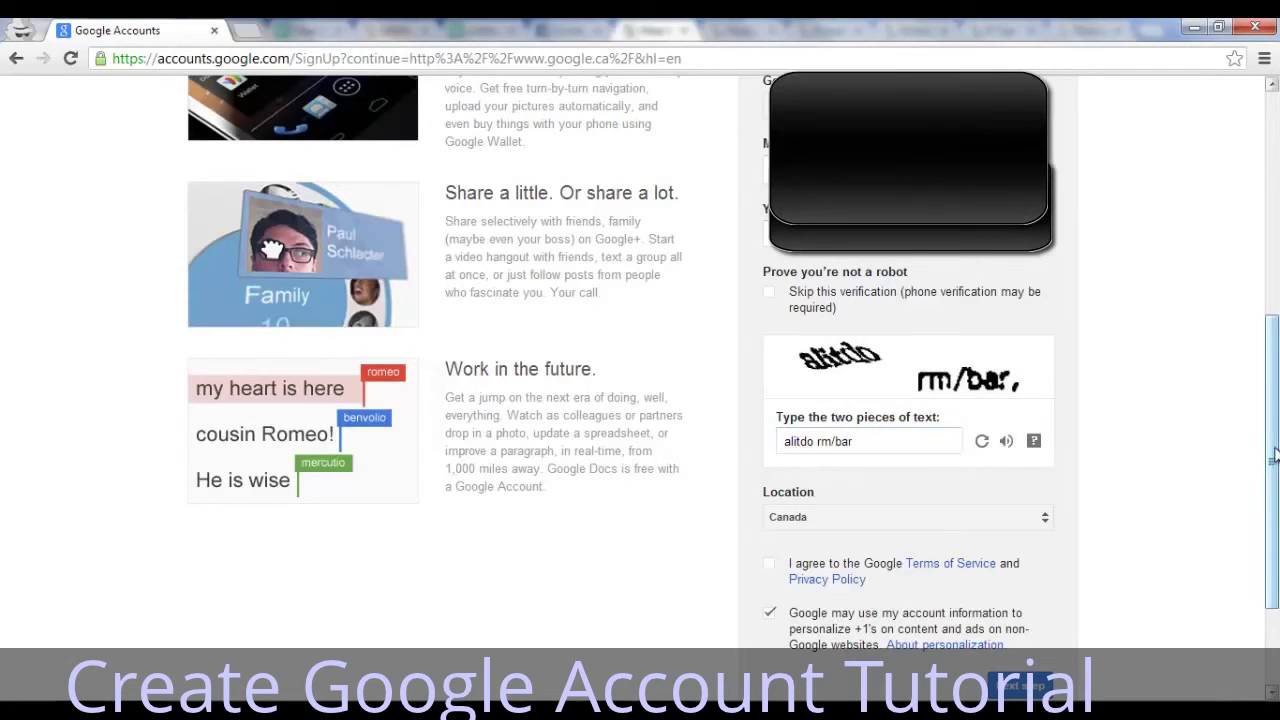
pyautogui.moveTo(1273, 455); pyautogui.dragTo(1273, 497)
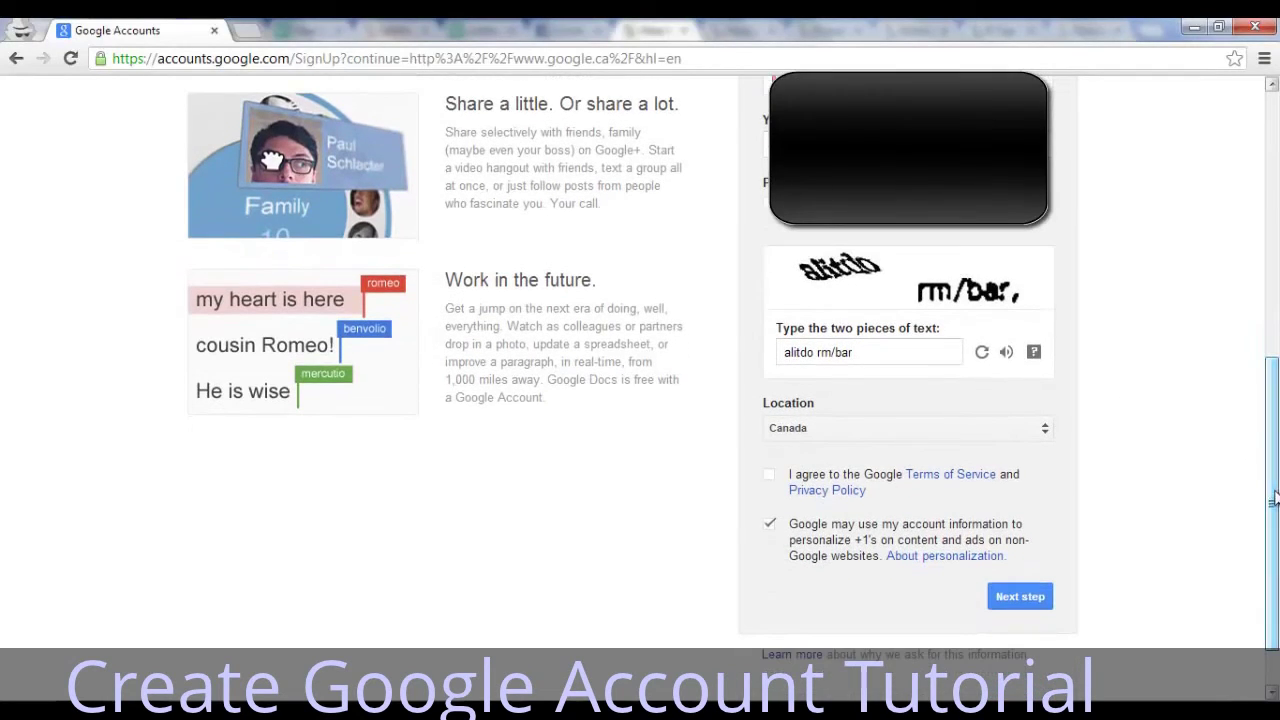
# Step: Keep Canada as location, accept the Terms of Service, and submit the form
pyautogui.click(1027, 429)
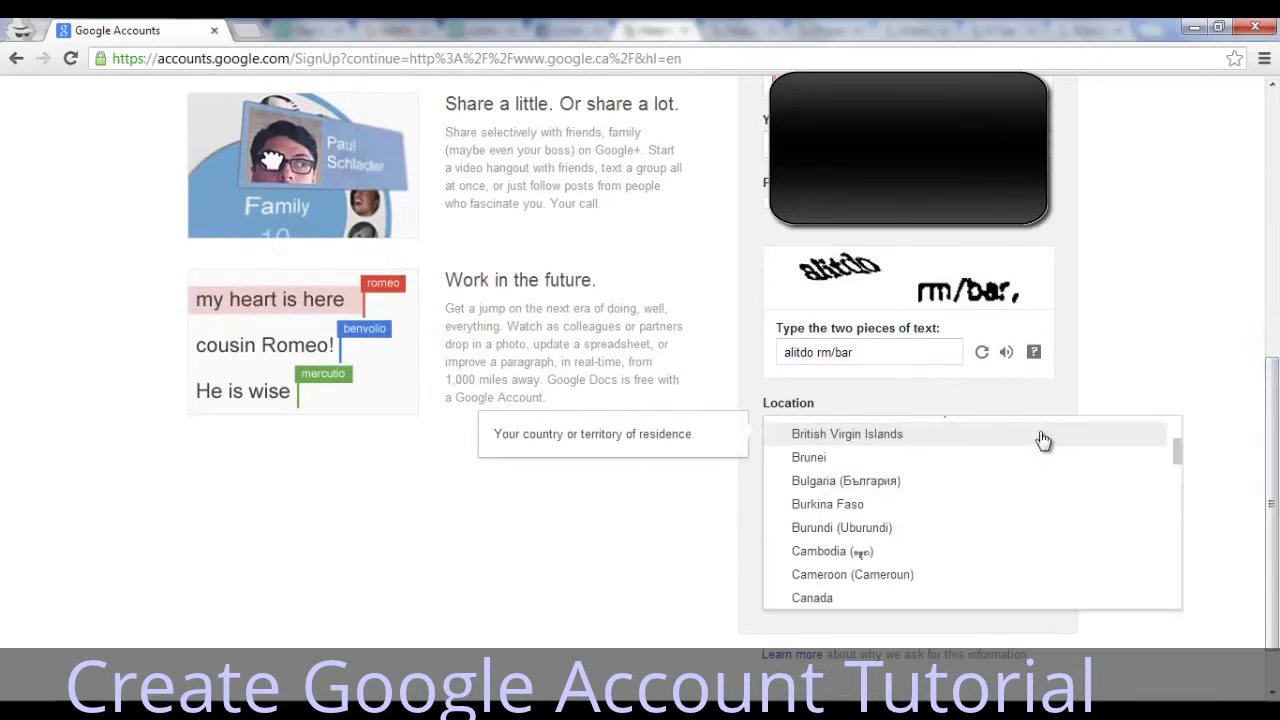
pyautogui.click(1188, 378)
pyautogui.click(770, 476)
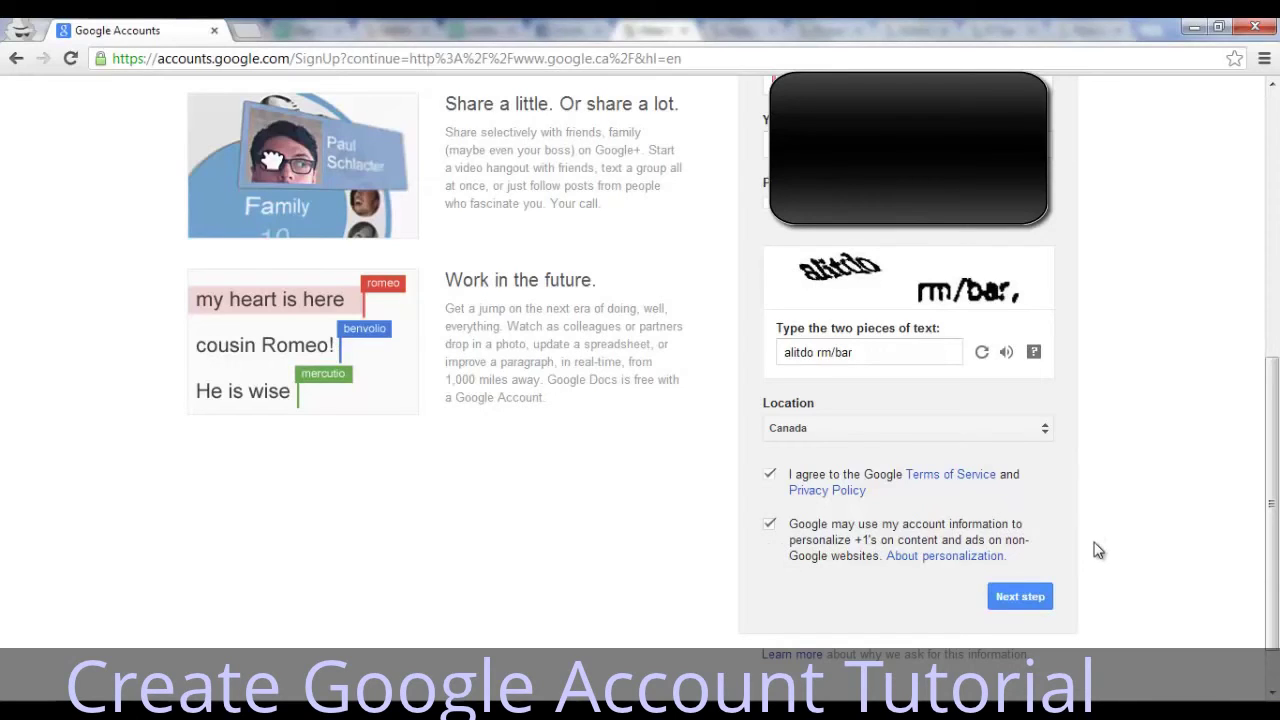
pyautogui.click(1026, 600)
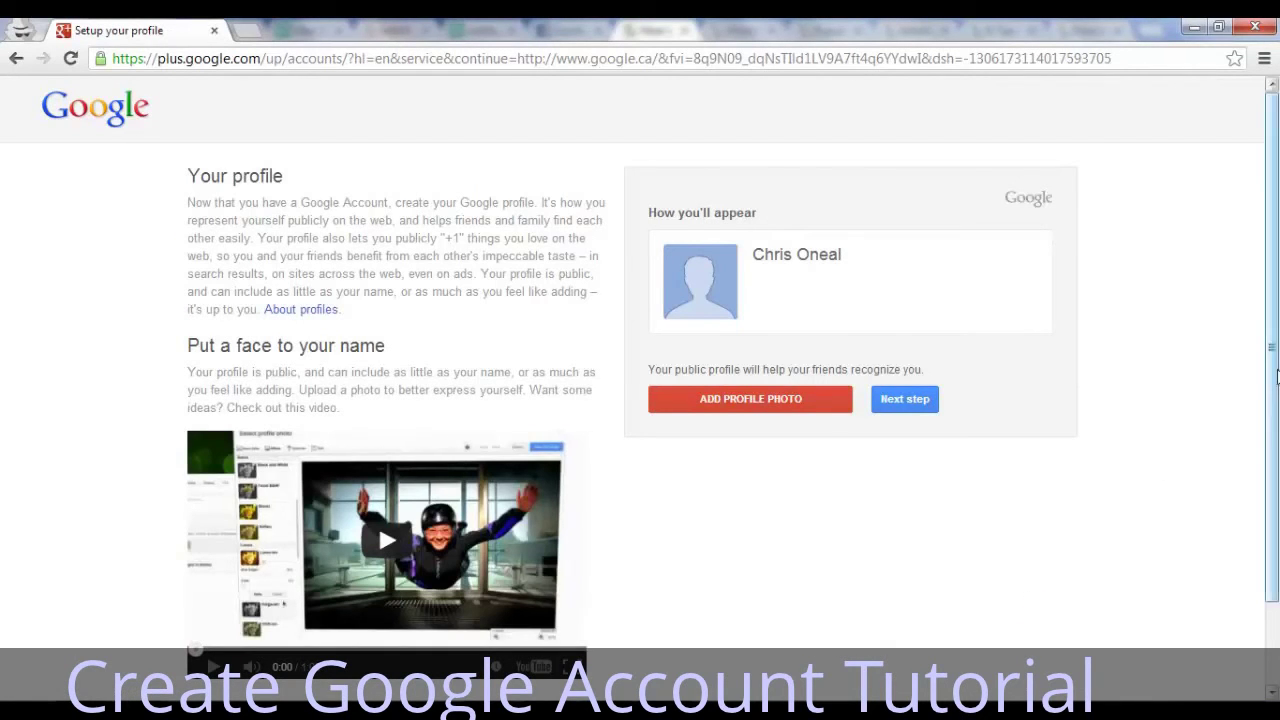
# Step: Keep the default placeholder picture and continue past the profile photo step
pyautogui.scroll(-1, 1270, 400)
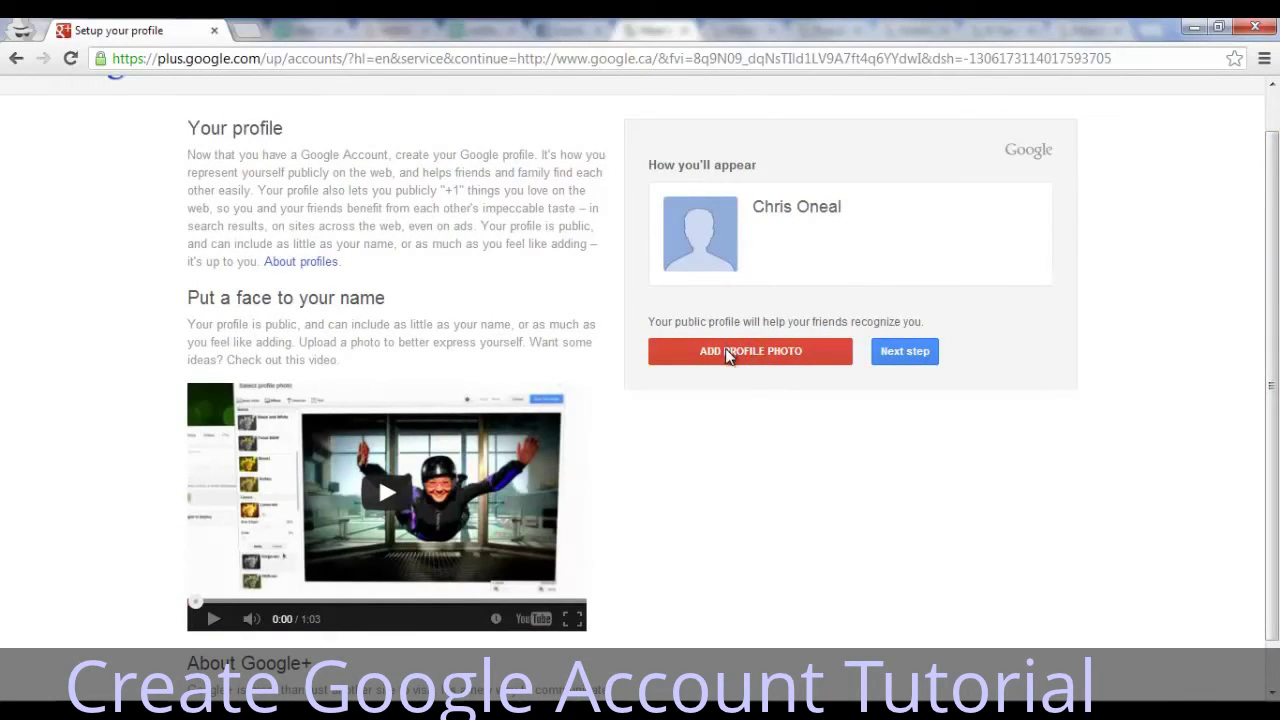
pyautogui.click(906, 355)
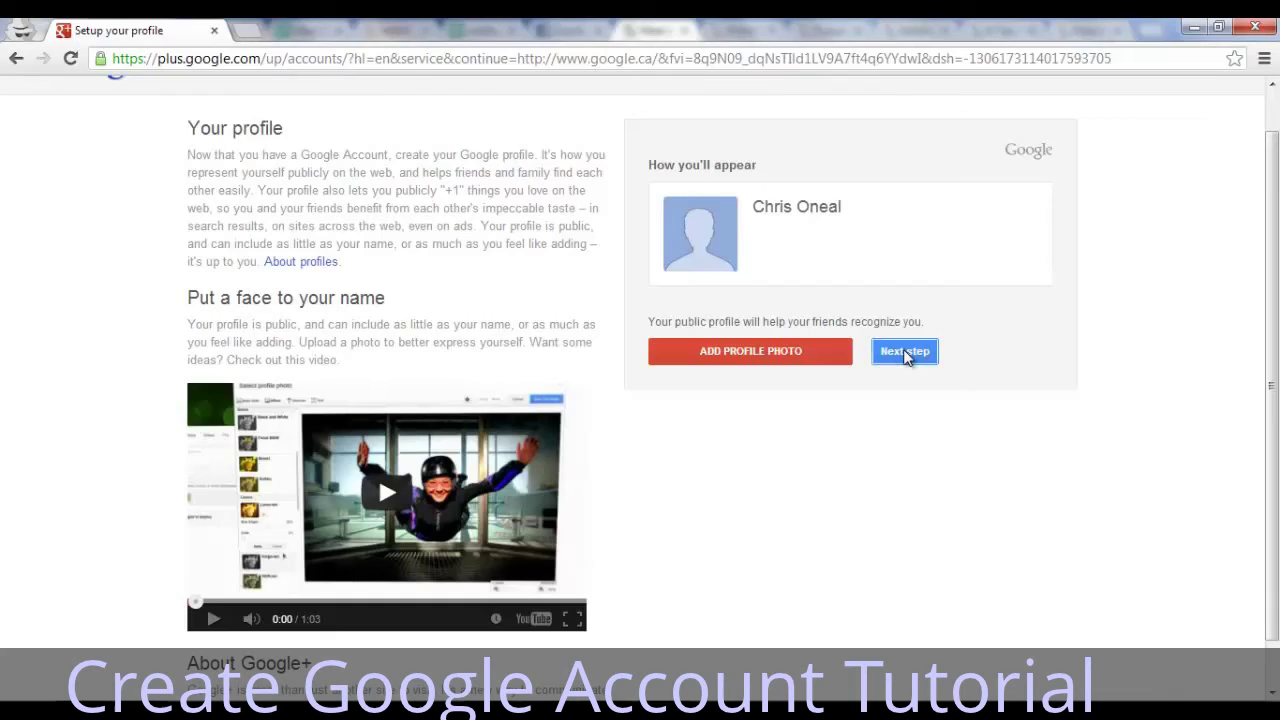